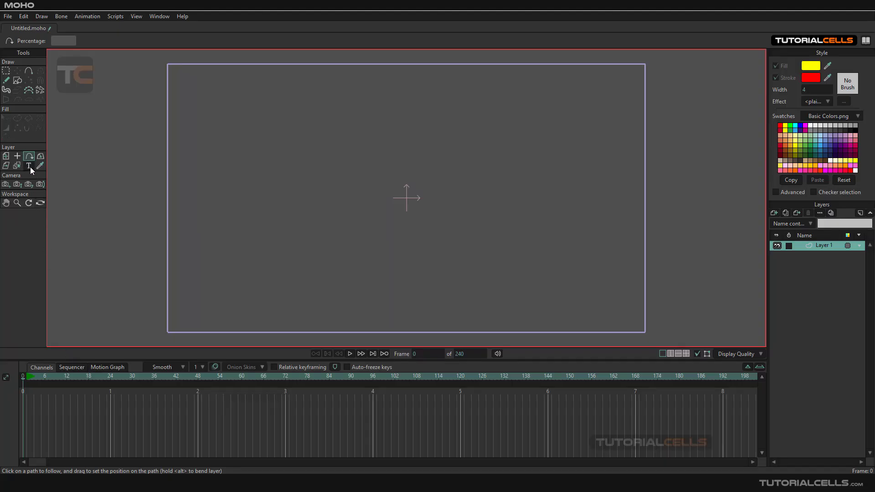
# Add a new Text layer and open Insert Text, with the default 'Text' previewed on the canvas.
pyautogui.click(774, 213)
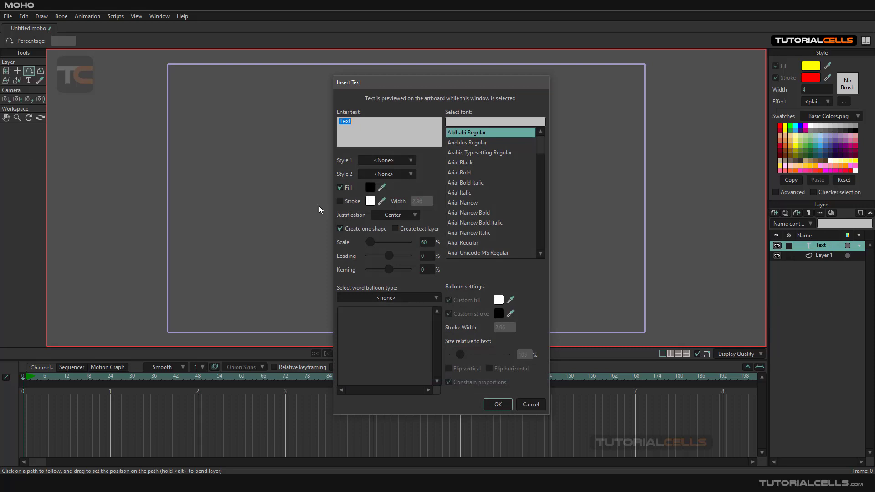
pyautogui.moveTo(403, 89); pyautogui.dragTo(563, 83)
pyautogui.scroll(-1, 435, 206)
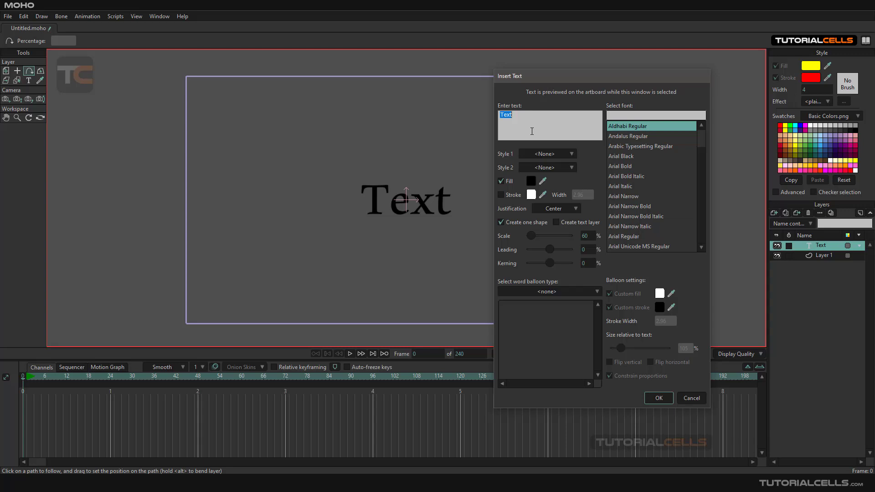
# Enter 'tutorialcells' and paste it twice so the text reads tutorialcells on three lines.
pyautogui.write('tuto')
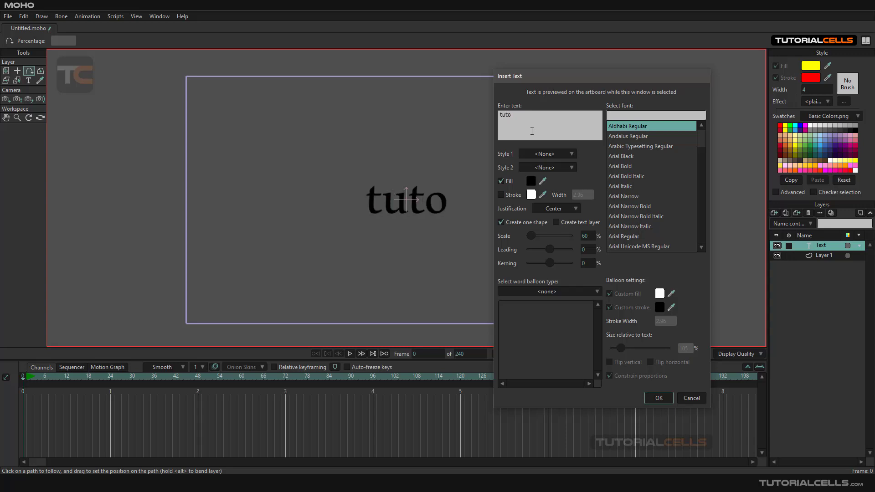
pyautogui.write('rialcell')
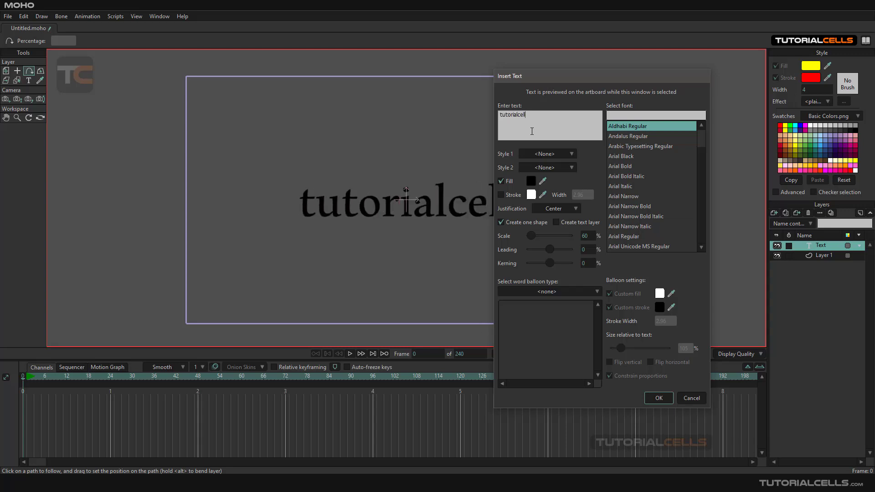
pyautogui.write('s')
pyautogui.moveTo(527, 118); pyautogui.dragTo(492, 115)
pyautogui.hotkey('ctrl', 'c')
pyautogui.click(529, 117)
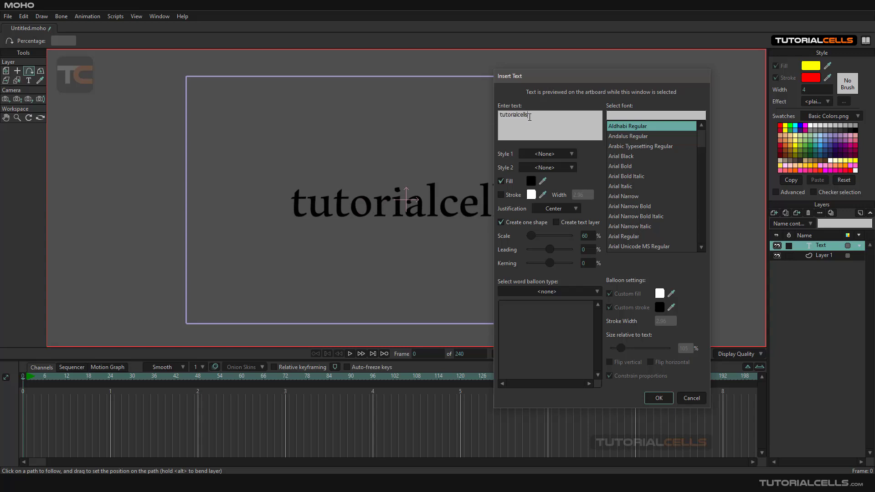
pyautogui.hotkey('ctrl', 'v')
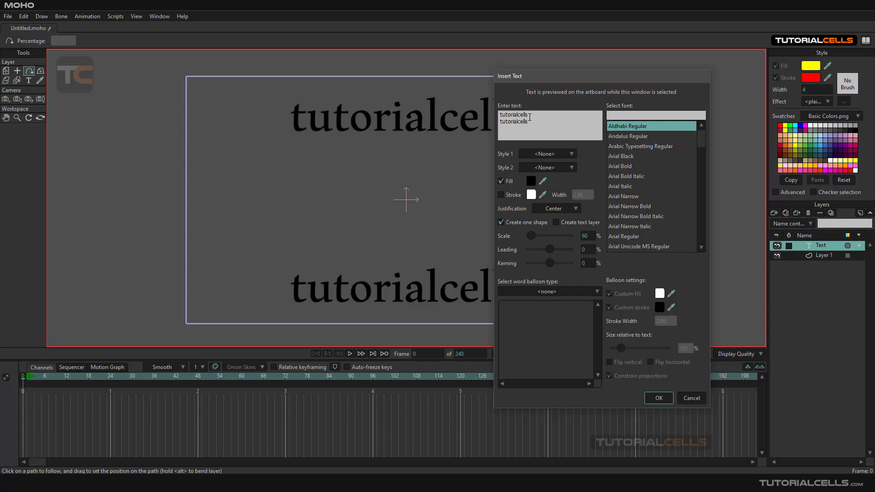
pyautogui.hotkey('ctrl', 'v')
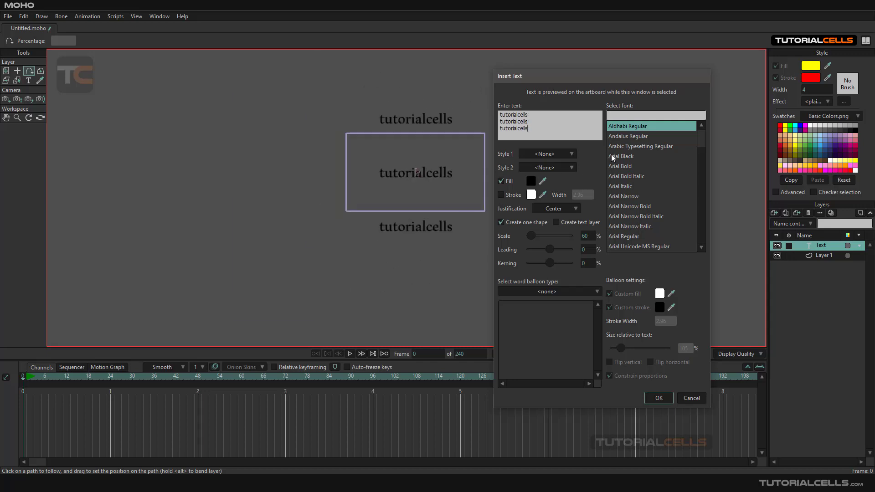
pyautogui.moveTo(700, 142); pyautogui.dragTo(581, 144)
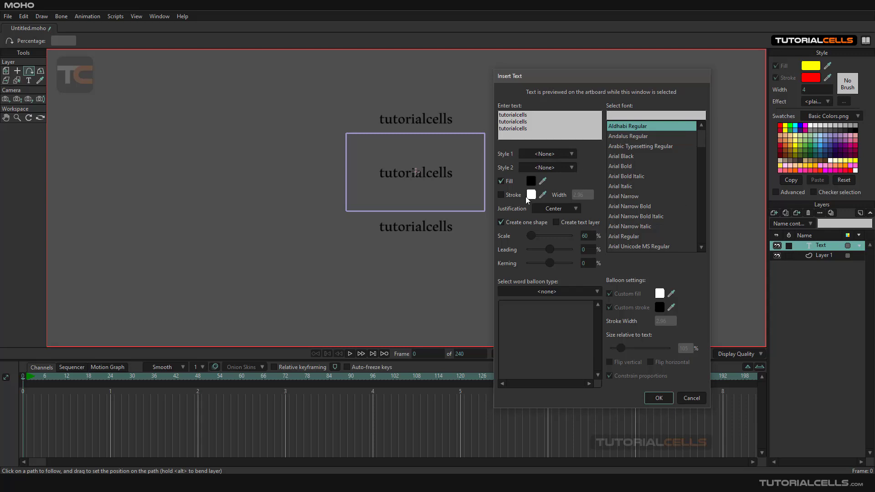
# Set the text fill colour to pure red (FF0000).
pyautogui.click(531, 195)
pyautogui.click(581, 145)
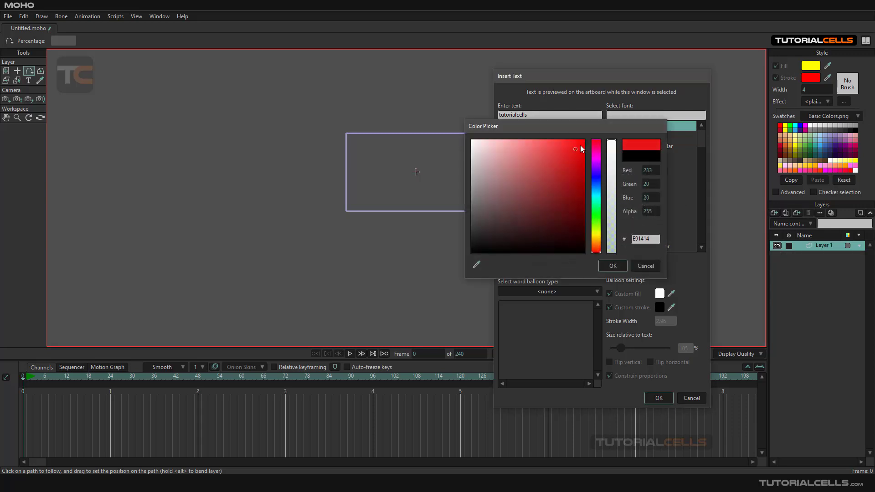
pyautogui.click(611, 267)
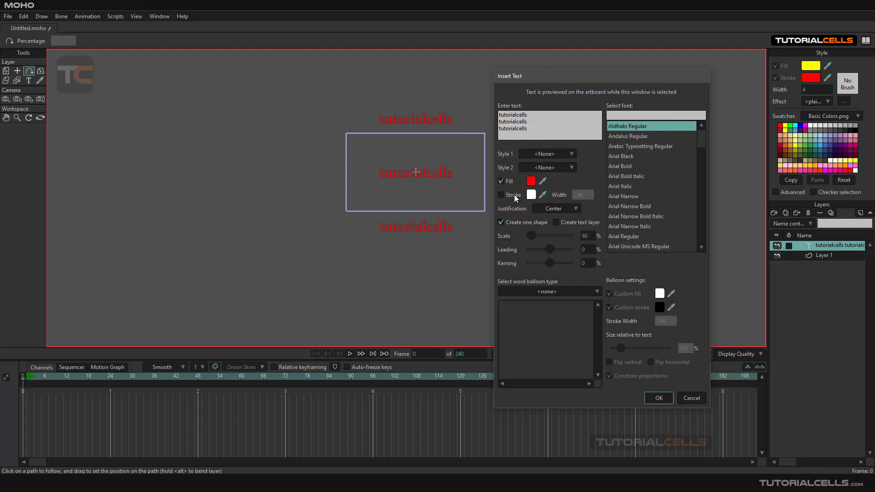
# Enable a white stroke on the text with width 5.
pyautogui.click(514, 195)
pyautogui.scroll(5, 477, 197)
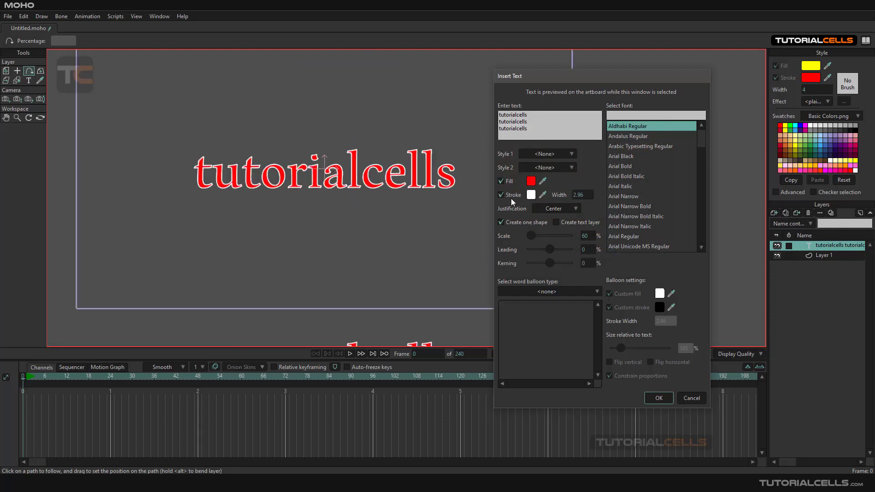
pyautogui.moveTo(577, 195); pyautogui.dragTo(577, 195)
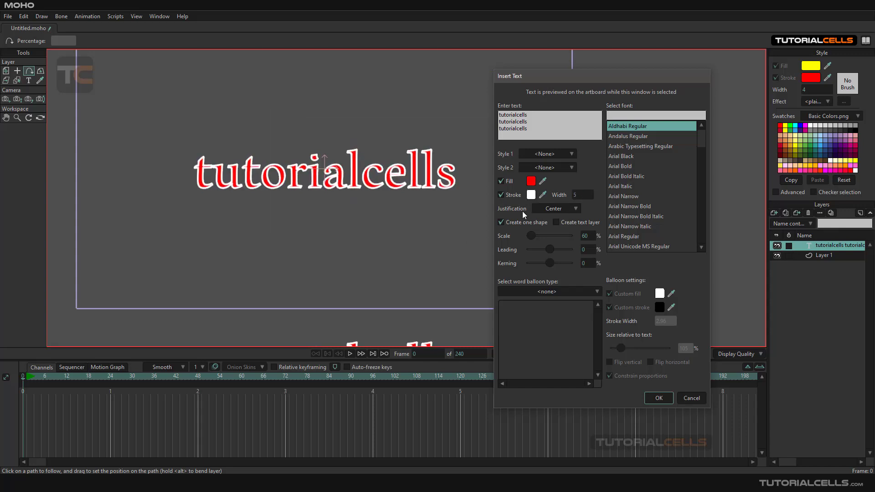
pyautogui.scroll(-4, 407, 227)
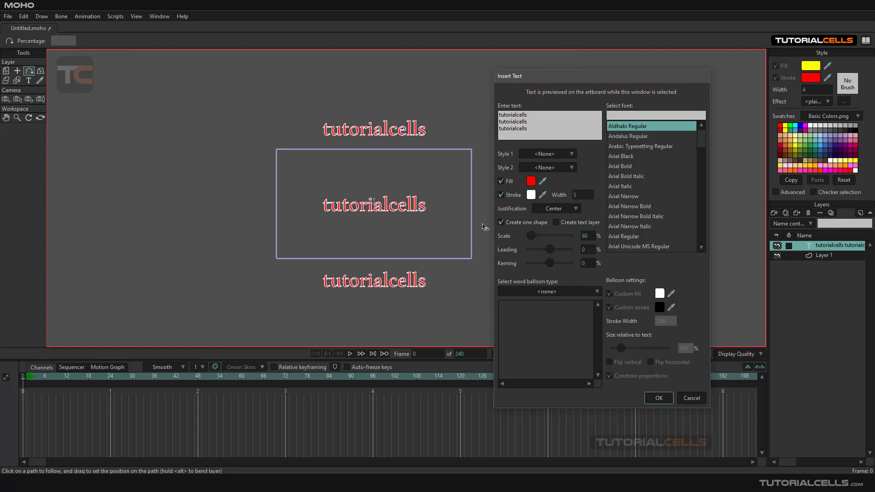
# Keep the text justification set to Center.
pyautogui.click(551, 208)
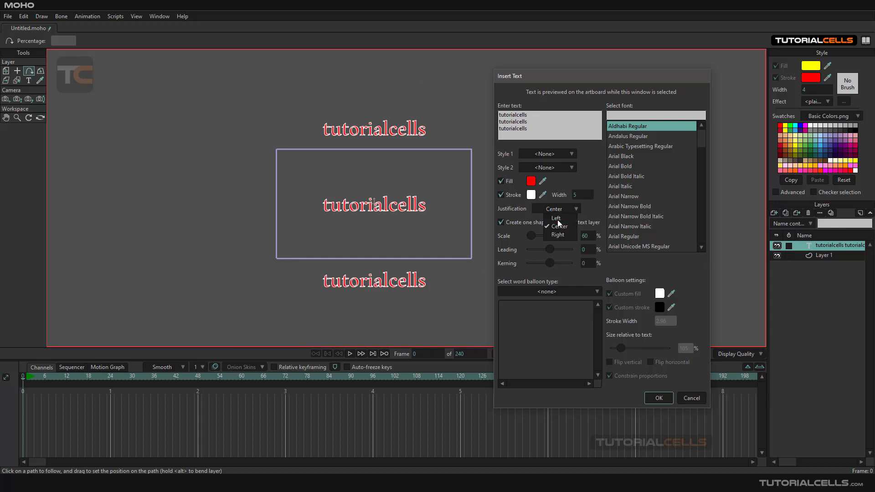
pyautogui.click(556, 218)
pyautogui.click(561, 209)
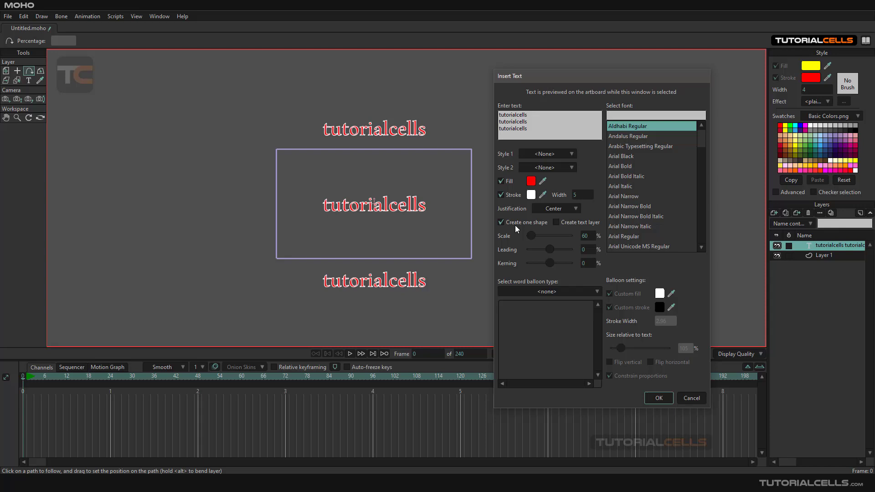
# Enable Create text layer and set Scale 68%, Leading -64 and Kerning 10.
pyautogui.click(555, 223)
pyautogui.click(556, 222)
pyautogui.click(556, 221)
pyautogui.moveTo(531, 236); pyautogui.dragTo(551, 261)
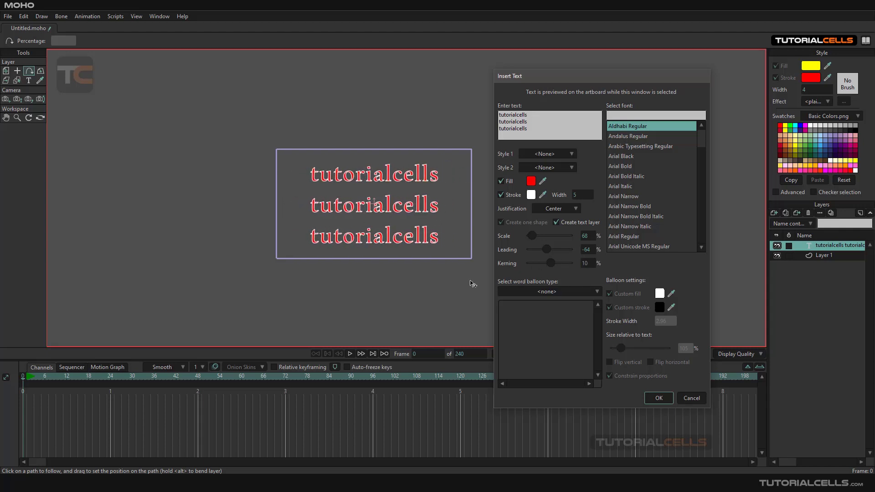
# Choose CK_Clean_Balloon as the word balloon type around the text.
pyautogui.scroll(-2, 413, 269)
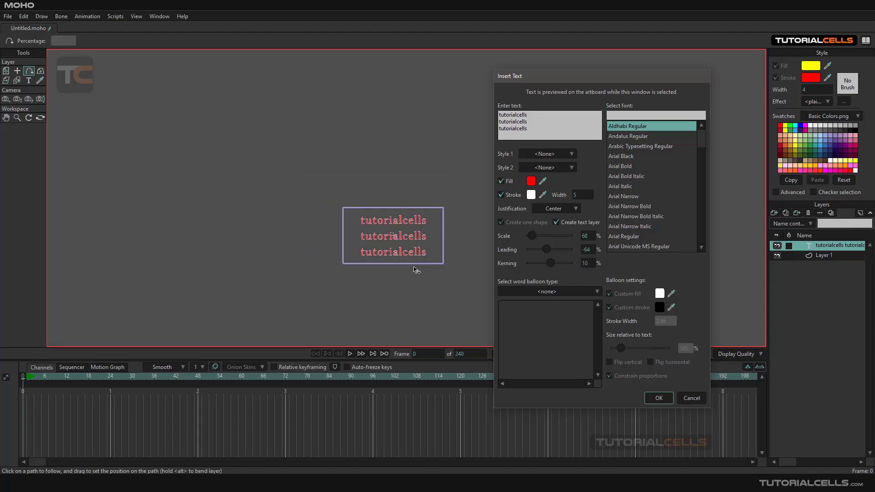
pyautogui.click(530, 291)
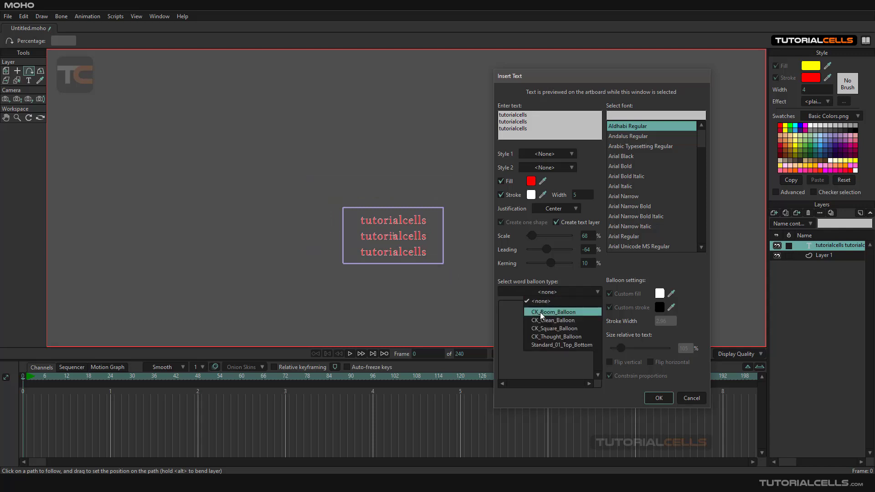
pyautogui.click(540, 313)
pyautogui.scroll(2, 484, 286)
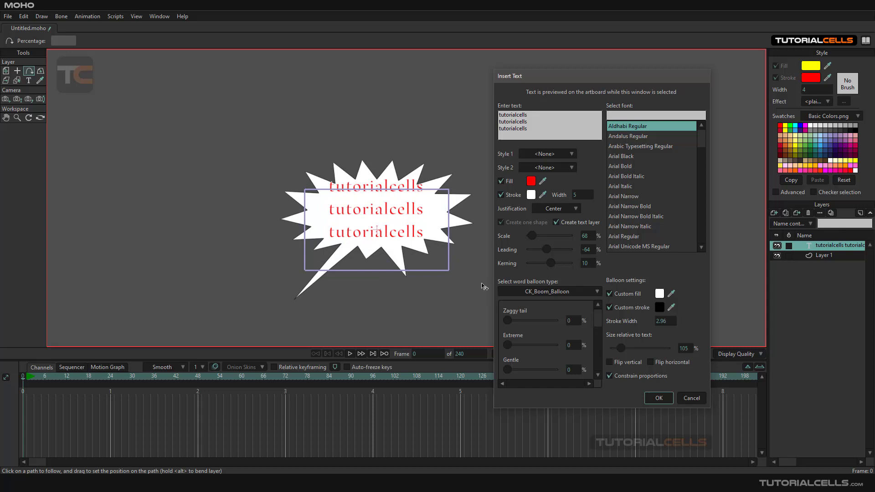
pyautogui.click(544, 292)
pyautogui.click(553, 324)
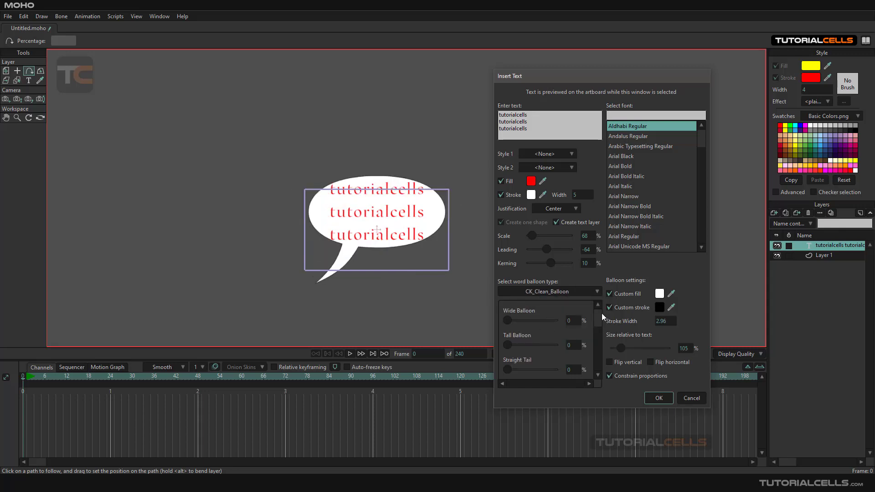
# Stretch the balloon with Wide Balloon 31%, a taller shape and Short Tail 7%.
pyautogui.moveTo(599, 313)
pyautogui.mouseDown()
pyautogui.moveTo(597, 365)
pyautogui.moveTo(597, 305)
pyautogui.mouseUp()
pyautogui.moveTo(507, 321); pyautogui.dragTo(519, 343)
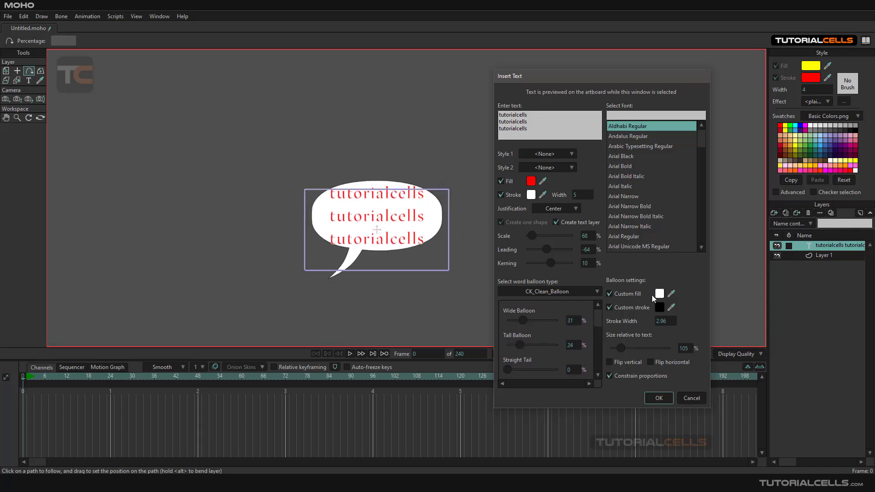
pyautogui.moveTo(596, 323); pyautogui.dragTo(599, 350)
pyautogui.moveTo(507, 347); pyautogui.dragTo(490, 357)
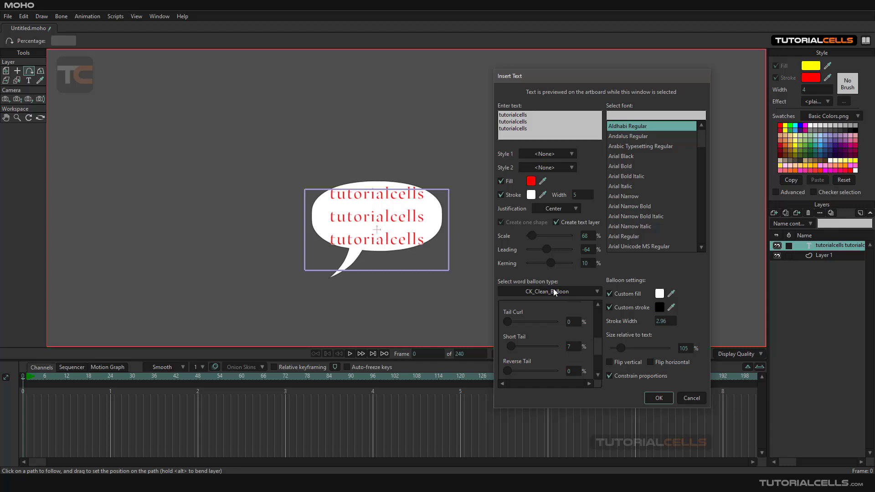
# Give the balloon a custom teal fill of 1094B0.
pyautogui.click(660, 294)
pyautogui.click(575, 175)
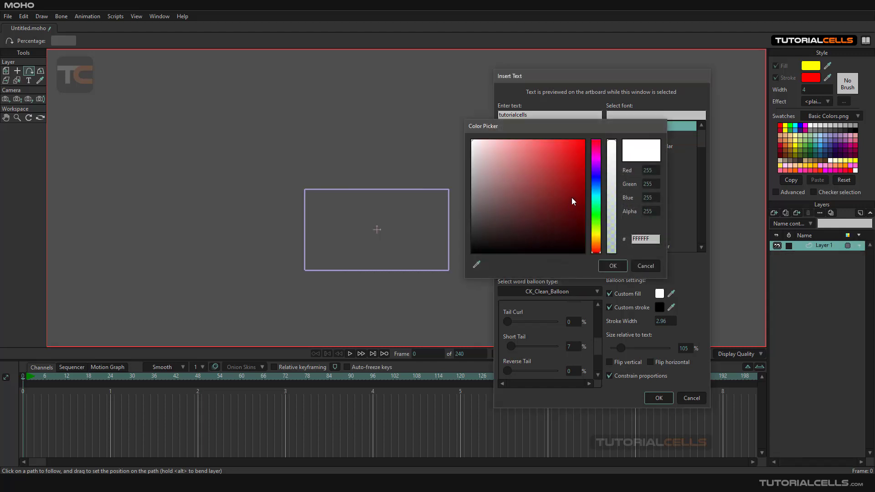
pyautogui.click(595, 192)
pyautogui.click(611, 267)
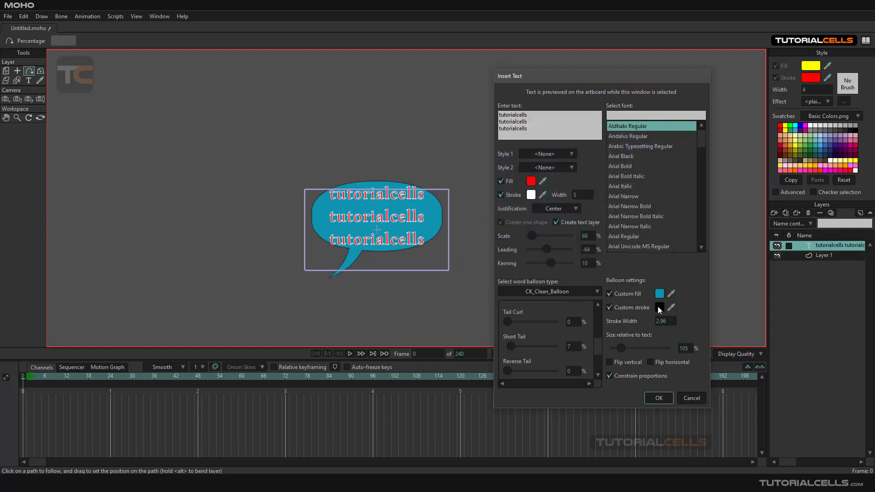
# Set the balloon stroke width to 17 and size relative to text to 196%.
pyautogui.moveTo(660, 321); pyautogui.dragTo(536, 277)
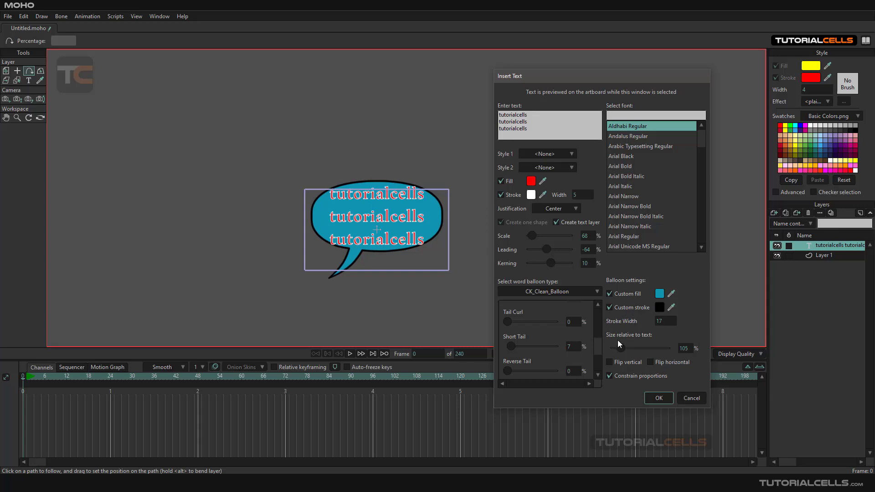
pyautogui.moveTo(621, 346); pyautogui.dragTo(625, 343)
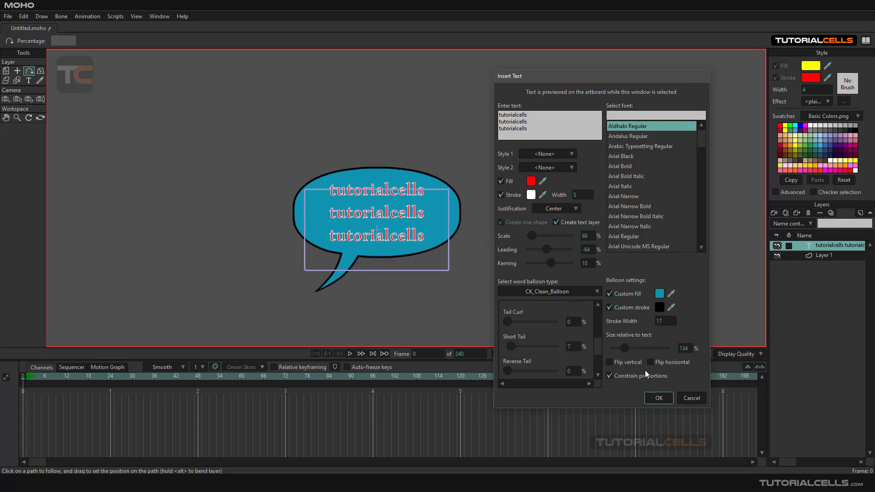
pyautogui.moveTo(627, 349); pyautogui.dragTo(633, 349)
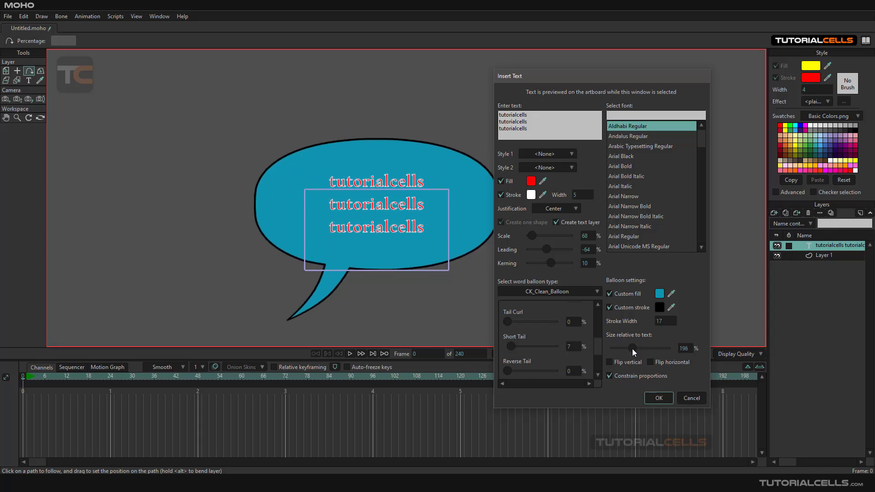
# Leave the flip options off and set Long Reverse Tail to 39%.
pyautogui.click(609, 362)
pyautogui.click(627, 365)
pyautogui.click(663, 366)
pyautogui.click(663, 366)
pyautogui.moveTo(599, 329); pyautogui.dragTo(600, 363)
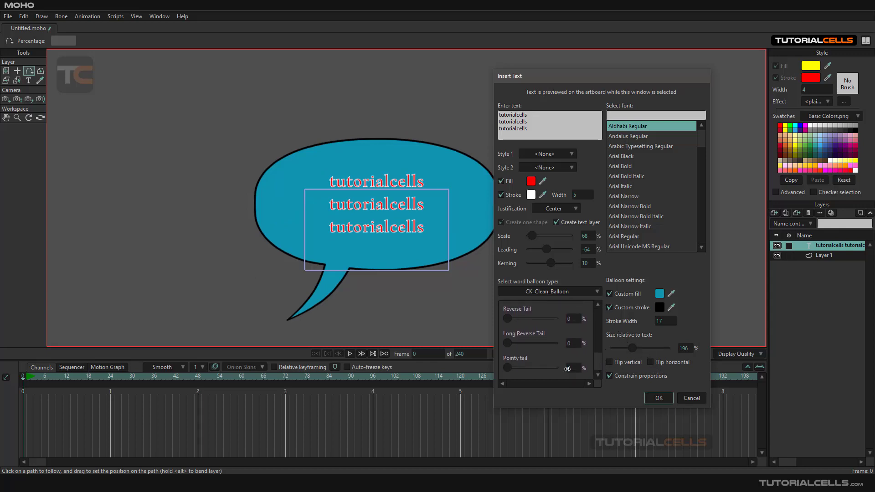
pyautogui.moveTo(512, 343); pyautogui.dragTo(530, 330)
# Change the balloon type to CK_Thought_Balloon after trying Standard_01_Top_Bottom.
pyautogui.scroll(1, 531, 330)
pyautogui.click(548, 291)
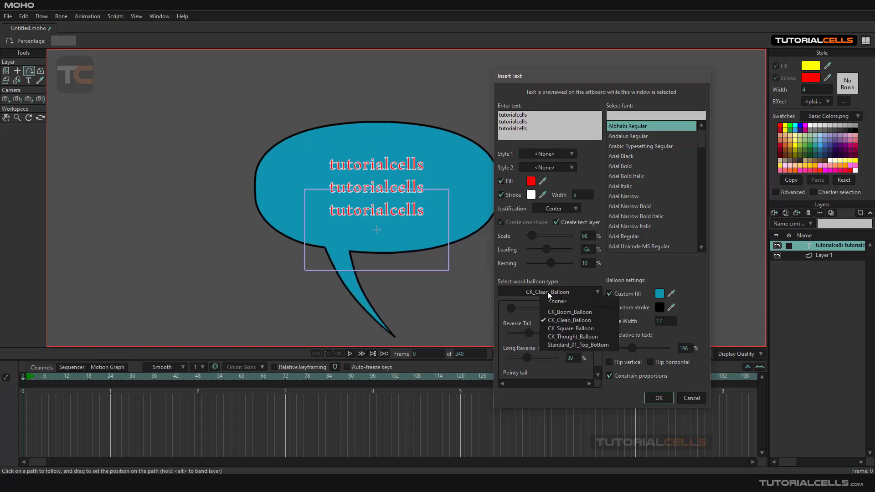
pyautogui.click(553, 345)
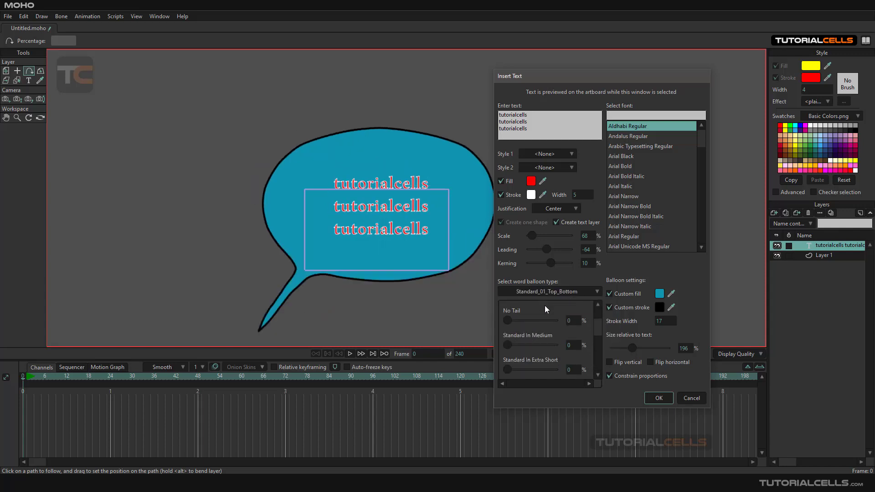
pyautogui.click(546, 294)
pyautogui.click(546, 337)
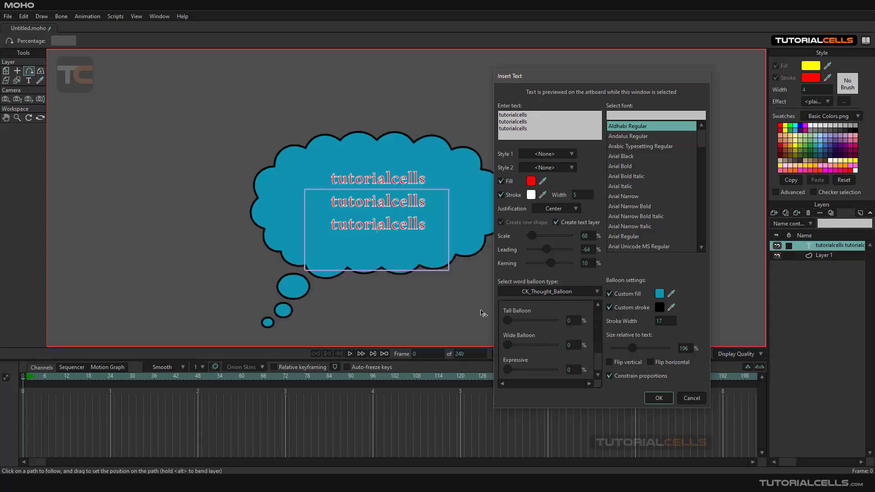
# Set the thought balloon's Tall Balloon to 16% and Expressive to 45%.
pyautogui.moveTo(510, 318)
pyautogui.mouseDown()
pyautogui.moveTo(526, 318)
pyautogui.moveTo(516, 319)
pyautogui.mouseUp()
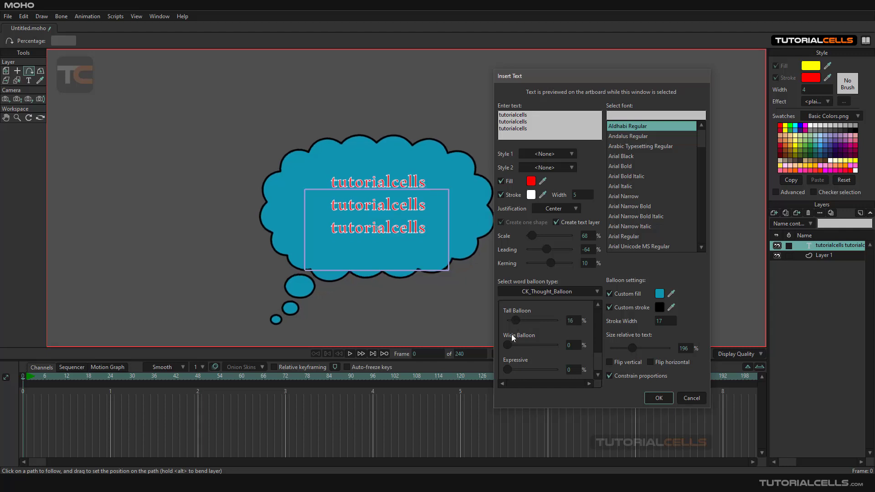
pyautogui.scroll(-2, 593, 359)
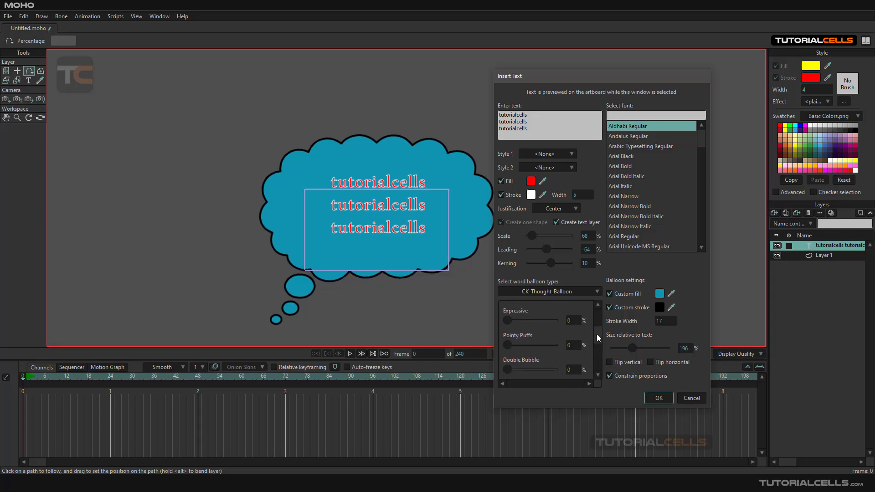
pyautogui.moveTo(517, 334); pyautogui.dragTo(530, 333)
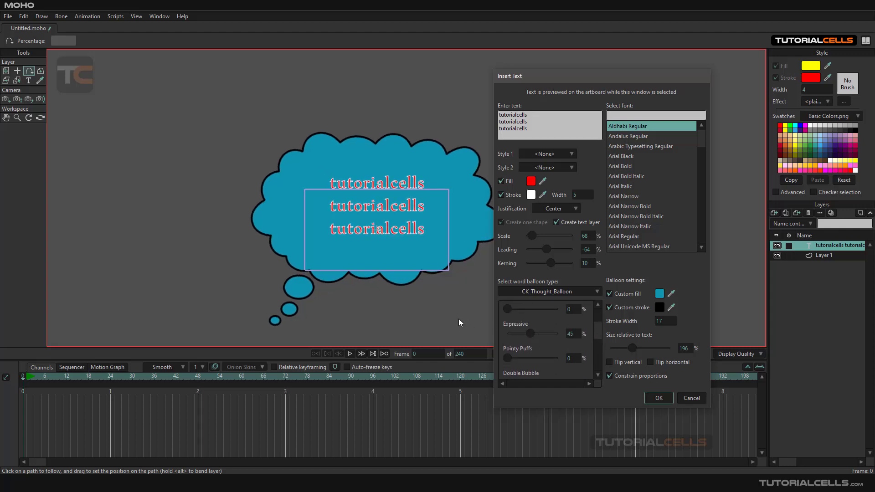
pyautogui.scroll(1, 598, 336)
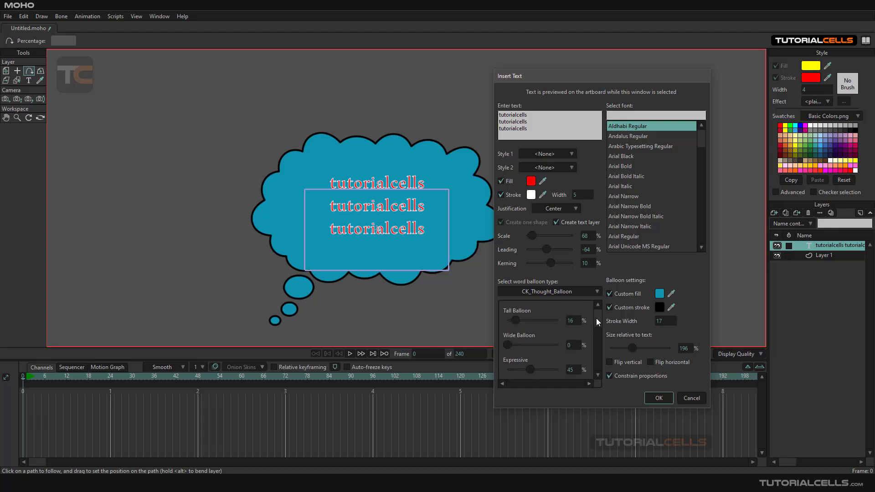